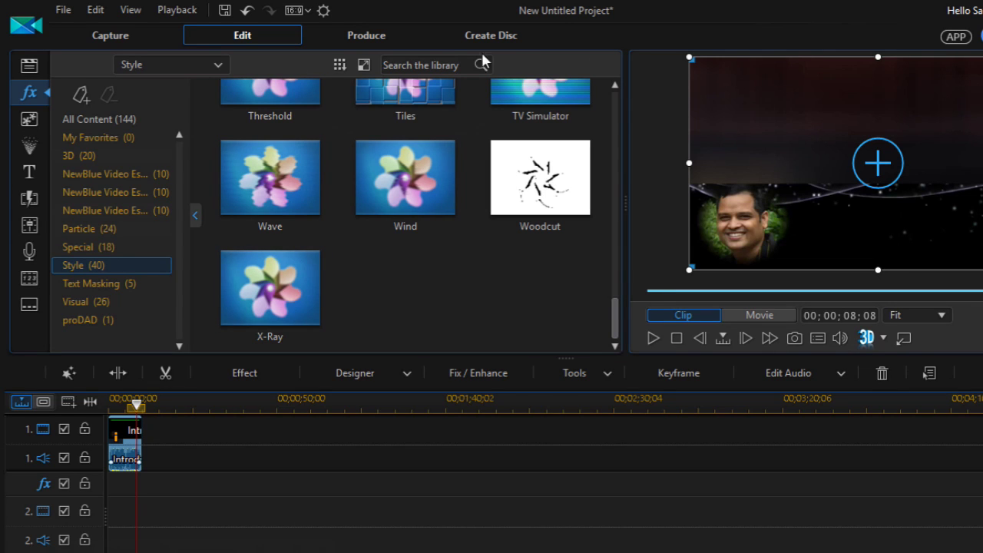
Switch to the Media Room and select the Introduction Video clip on track 1
click(27, 66)
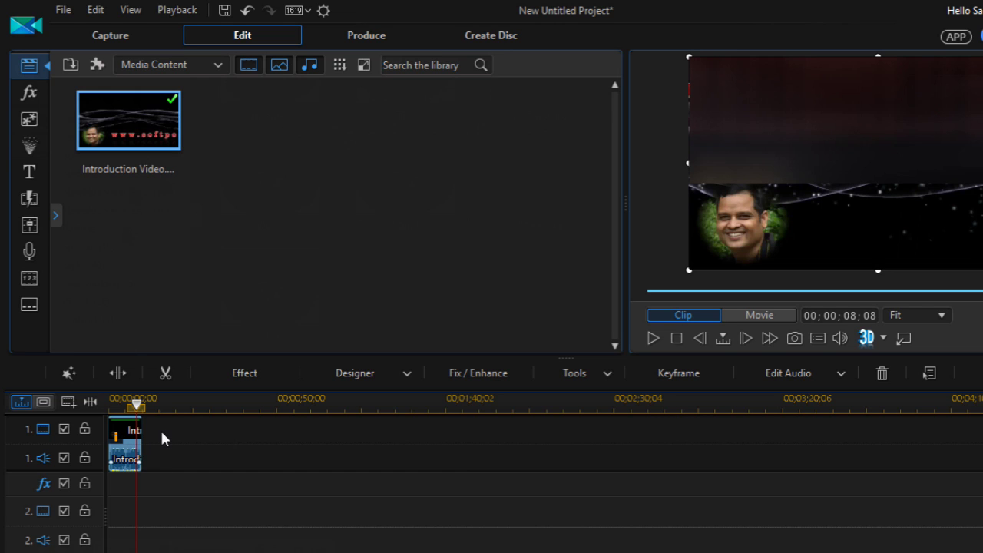
click(160, 428)
click(119, 435)
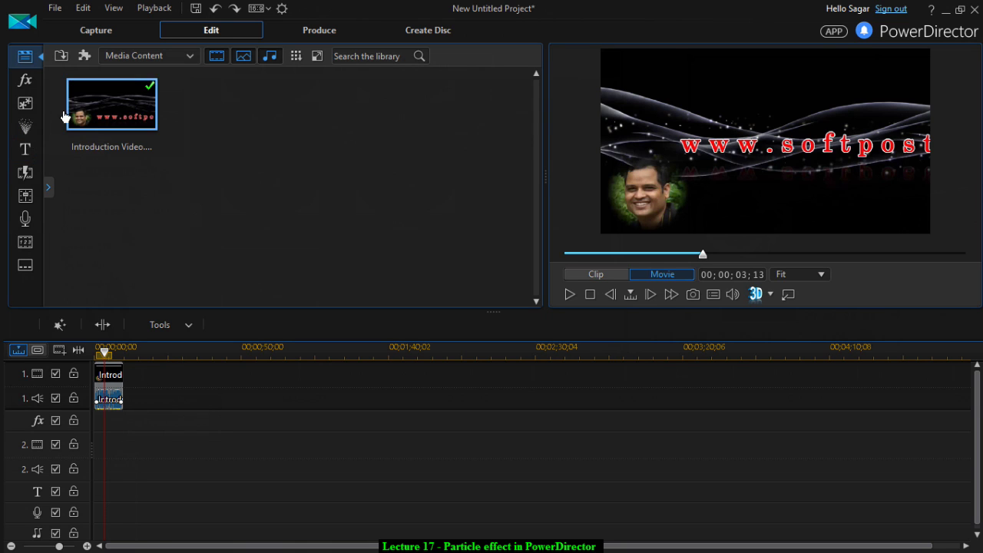
Open the Particle Room and preview the Clover and Effect-A 3D particles
click(25, 127)
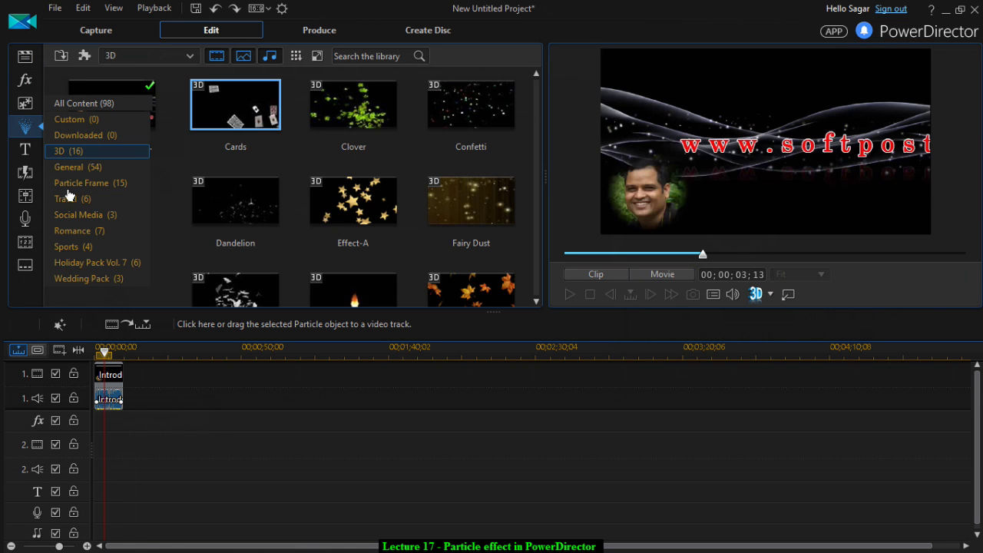
click(357, 112)
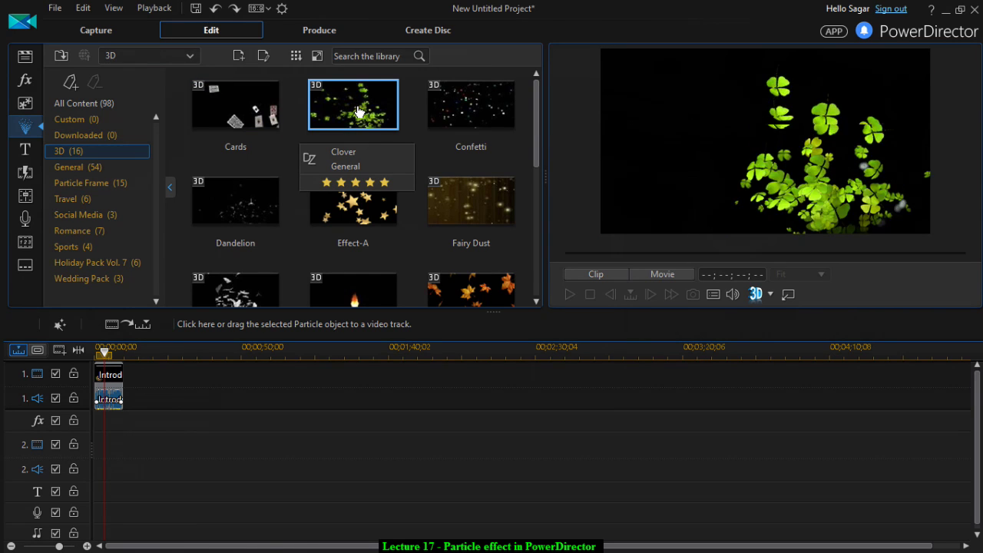
click(354, 214)
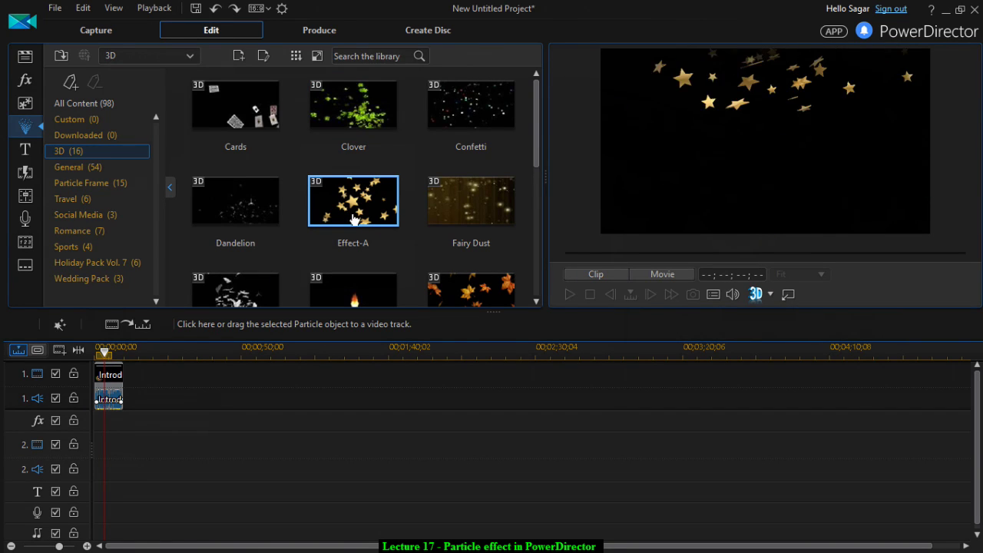
Select the intro clip on track 1 and play back part of it
click(112, 395)
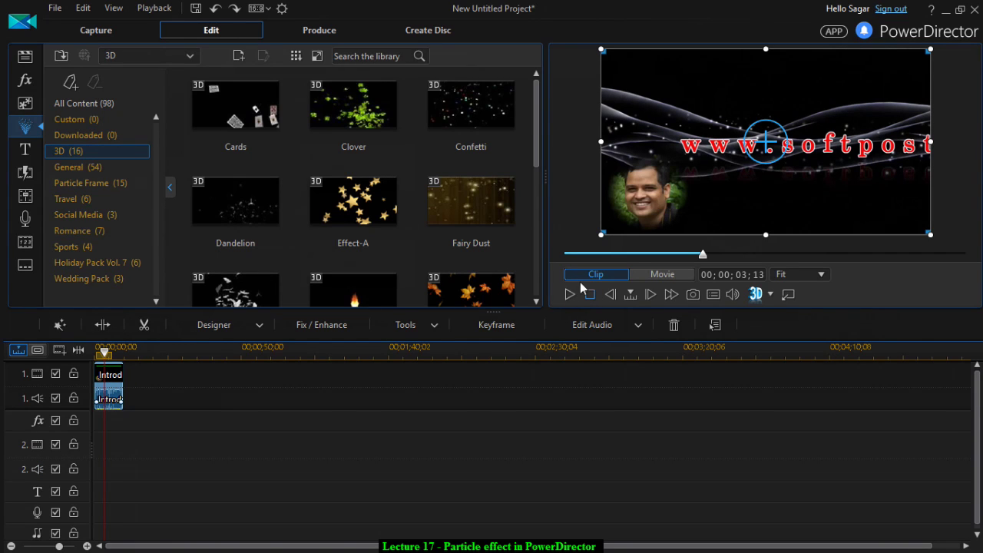
click(570, 295)
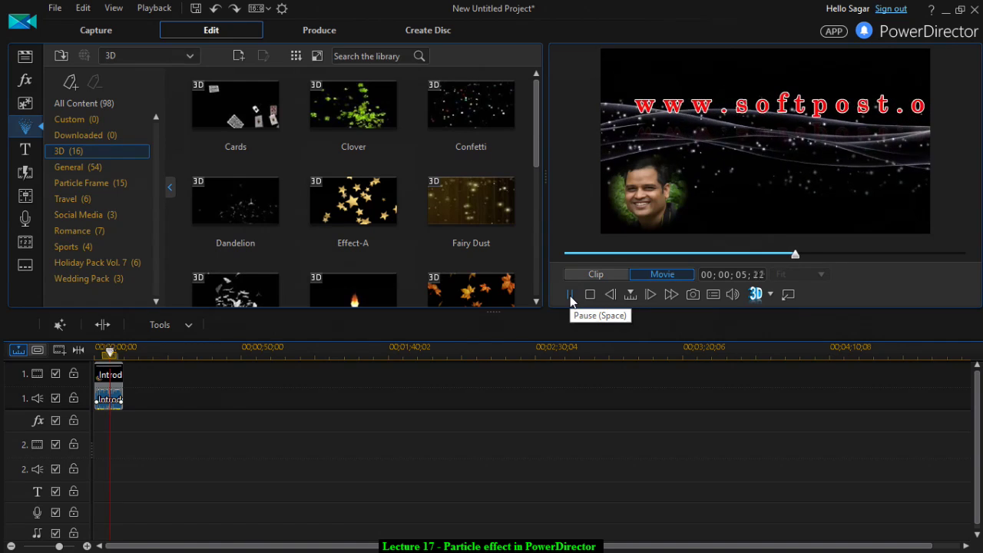
click(570, 296)
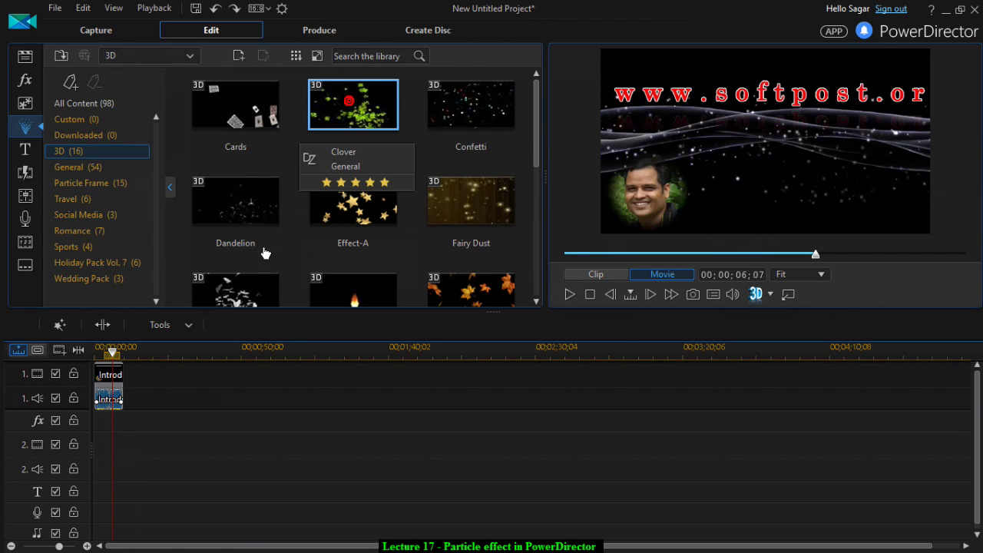
Place the Clover particle at the start of video track 2 and play the overlay
drag(140, 387, 96, 386)
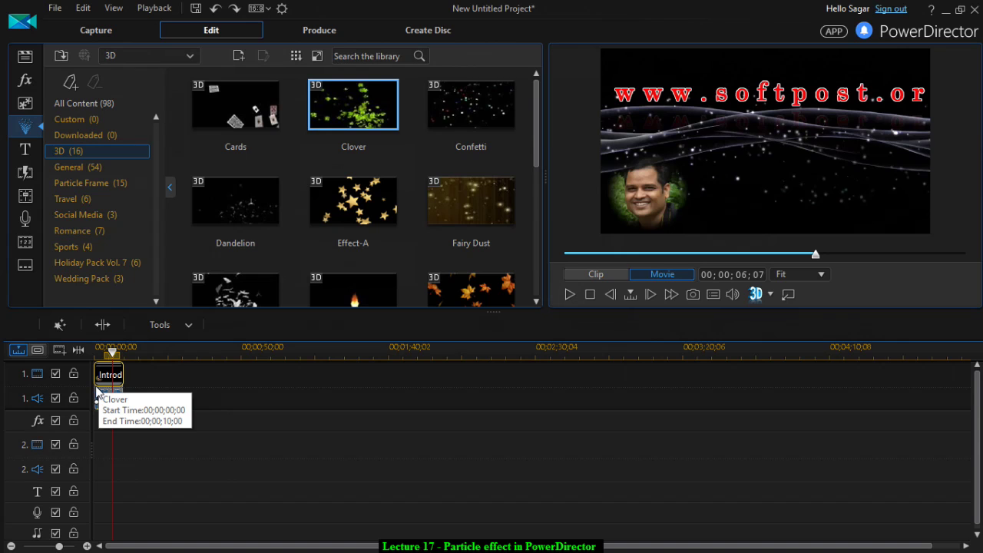
drag(103, 388, 103, 389)
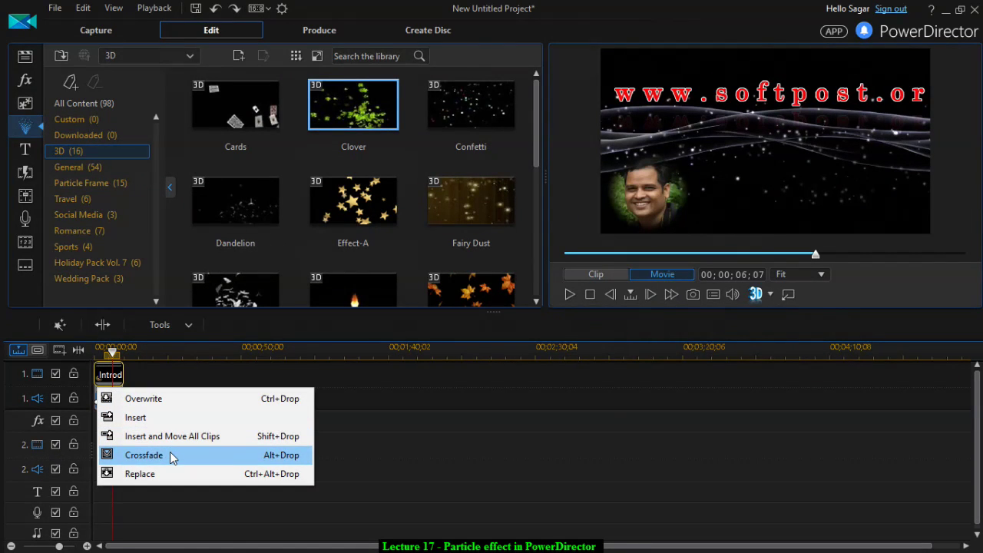
click(349, 116)
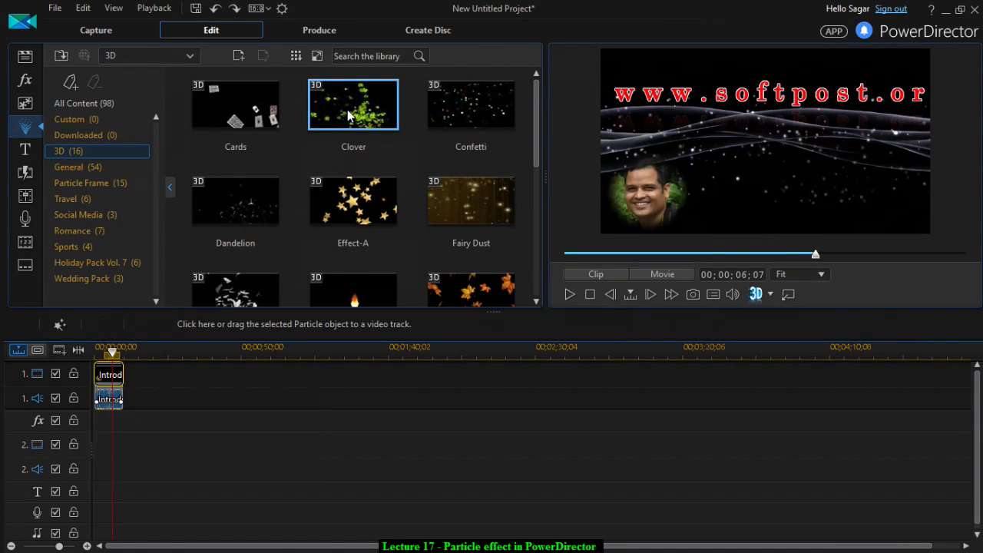
drag(319, 204, 96, 455)
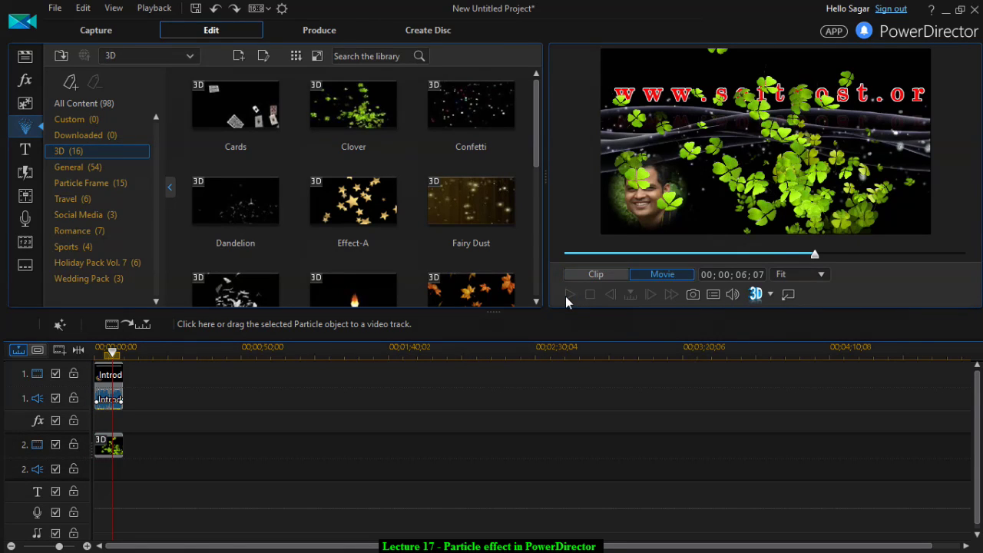
click(570, 295)
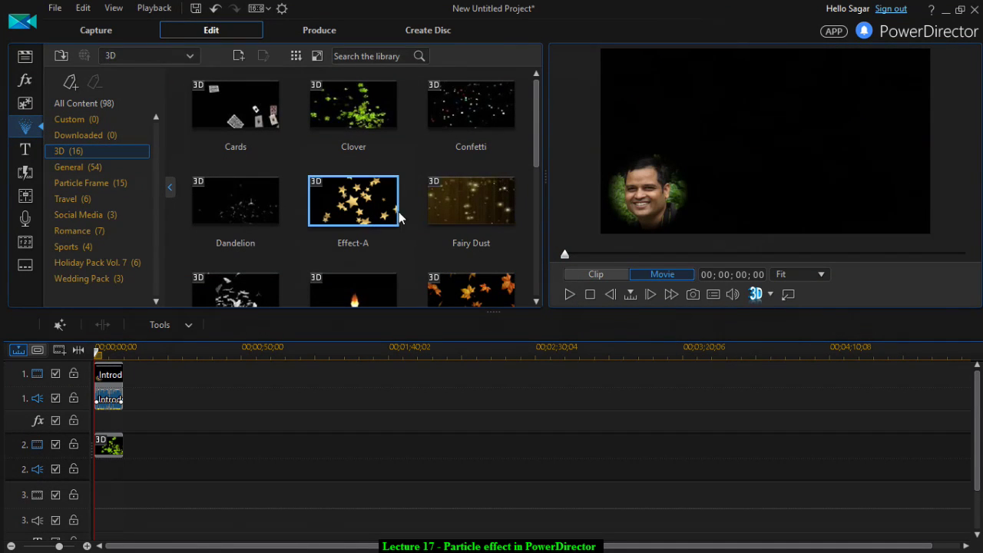
Preview the Ribbons, Rain, Star Trails and Sakura particles, cancelling the Ribbons drop on track 2
scroll(394, 219, down, 3)
scroll(394, 219, up, 3)
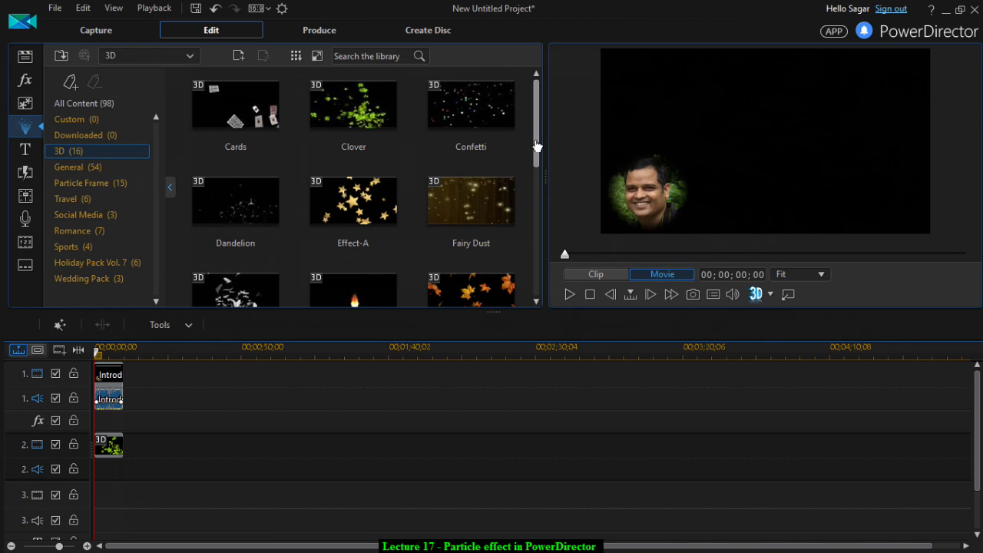
drag(535, 149, 535, 237)
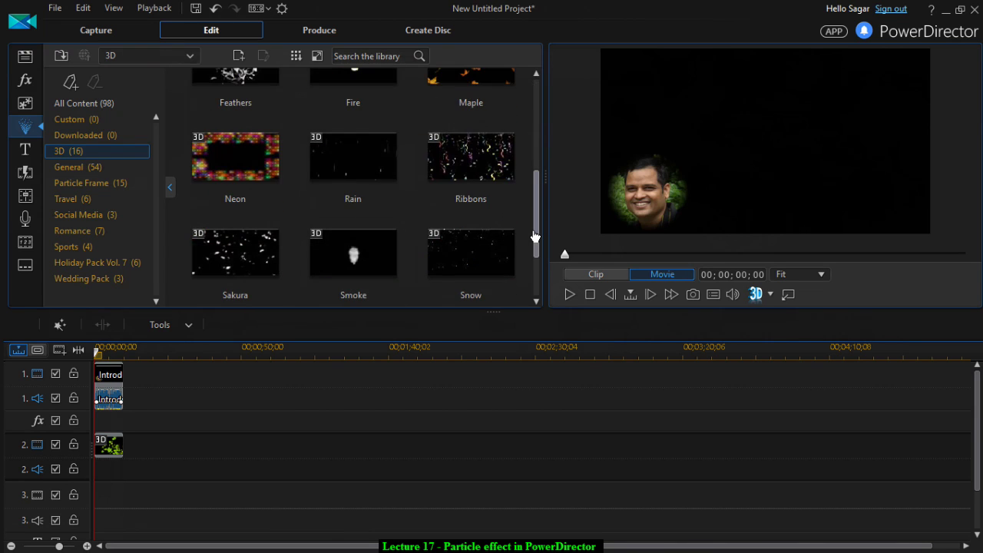
click(461, 196)
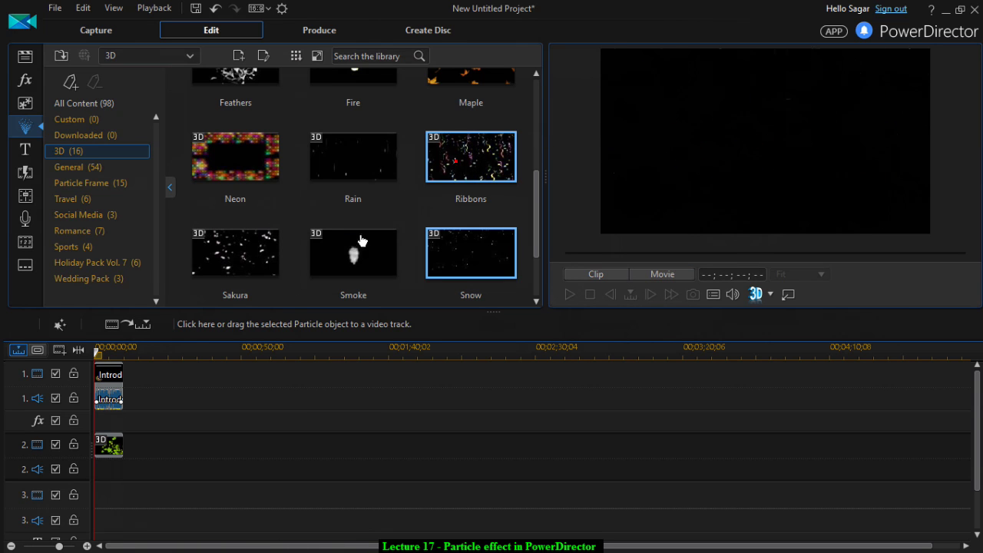
drag(470, 157, 95, 449)
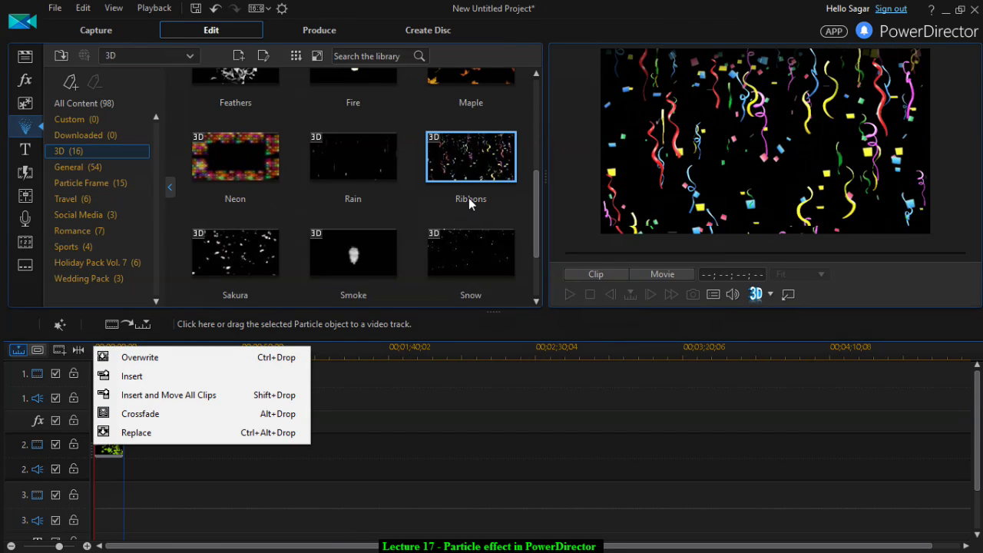
click(388, 154)
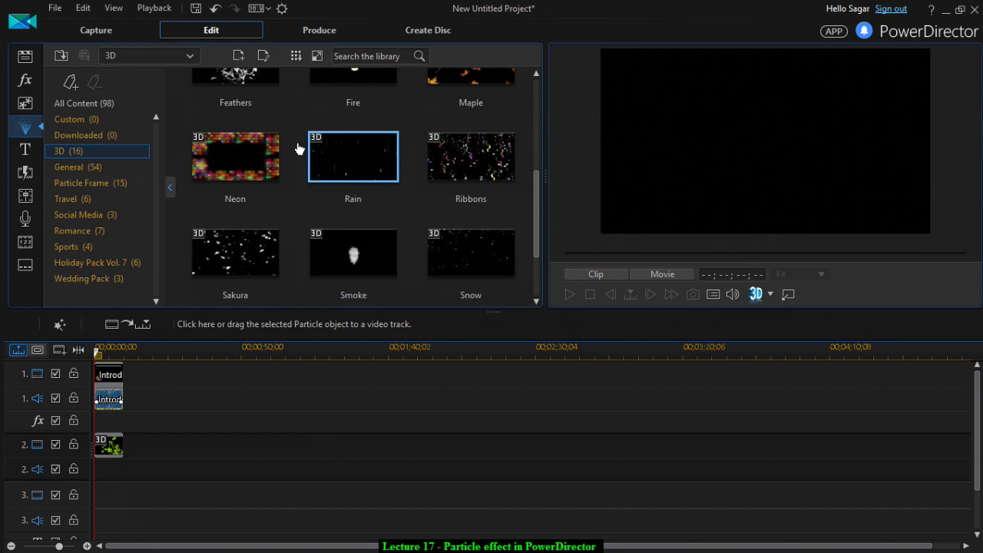
scroll(378, 279, down, 2)
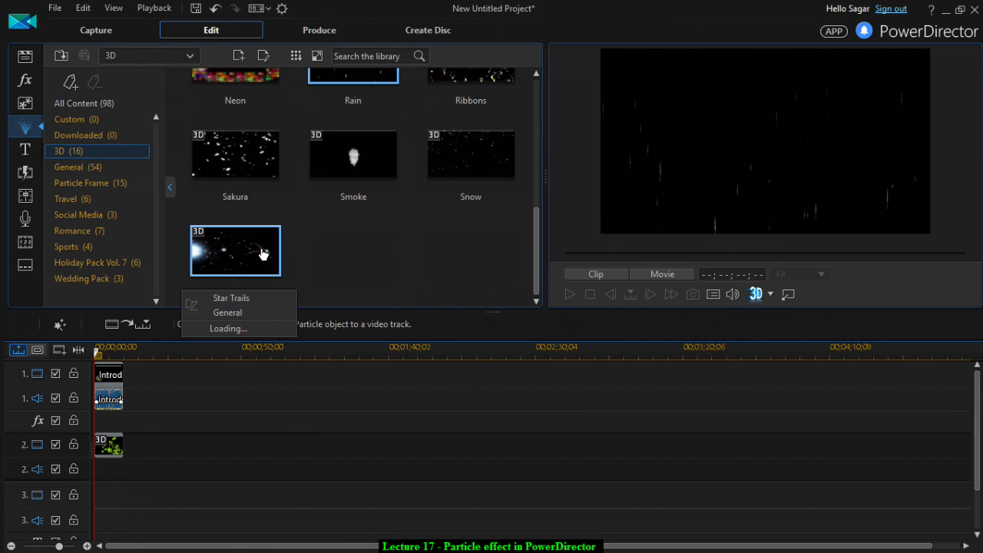
click(262, 253)
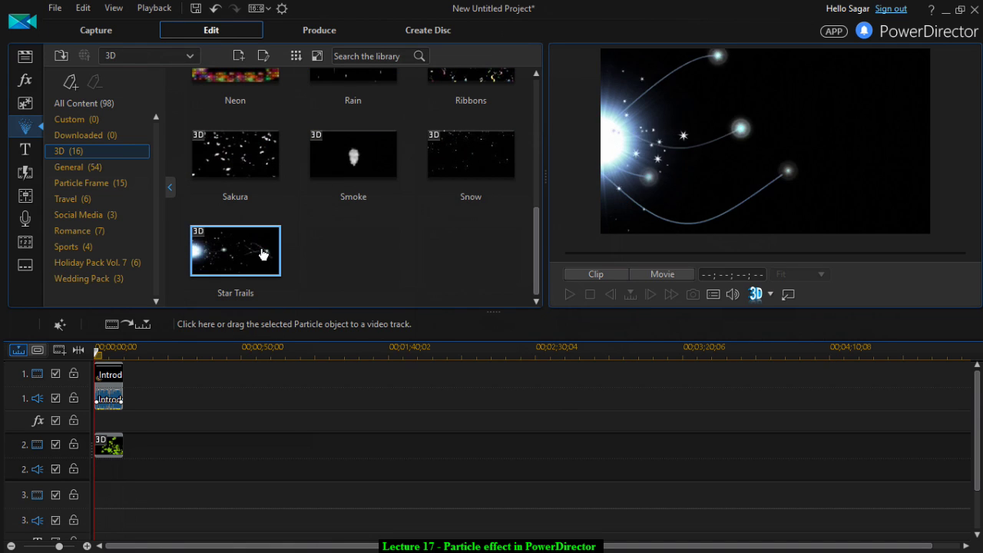
click(250, 165)
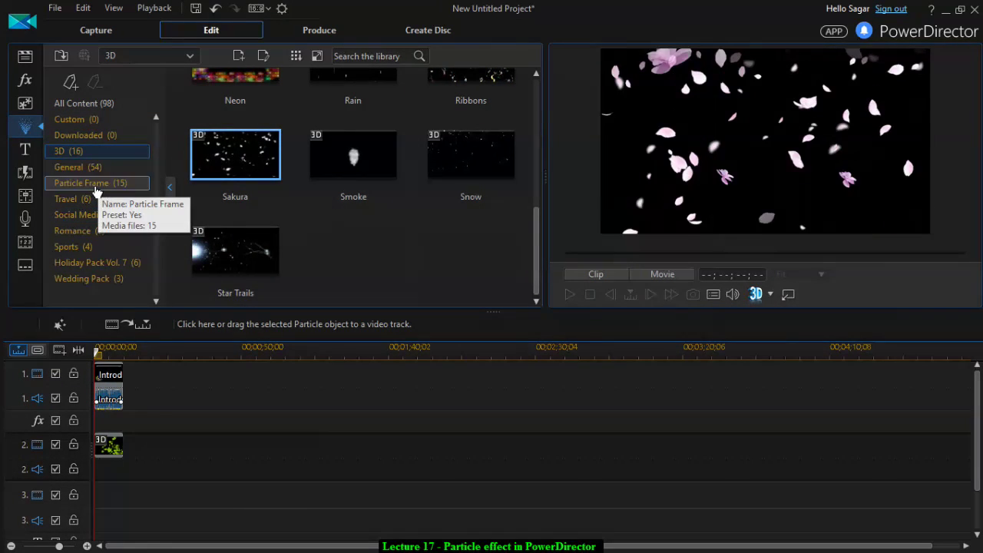
Preview the Particle Frame templates Lens Flare 4, Movie Still, MTV 3 and Versus
click(96, 191)
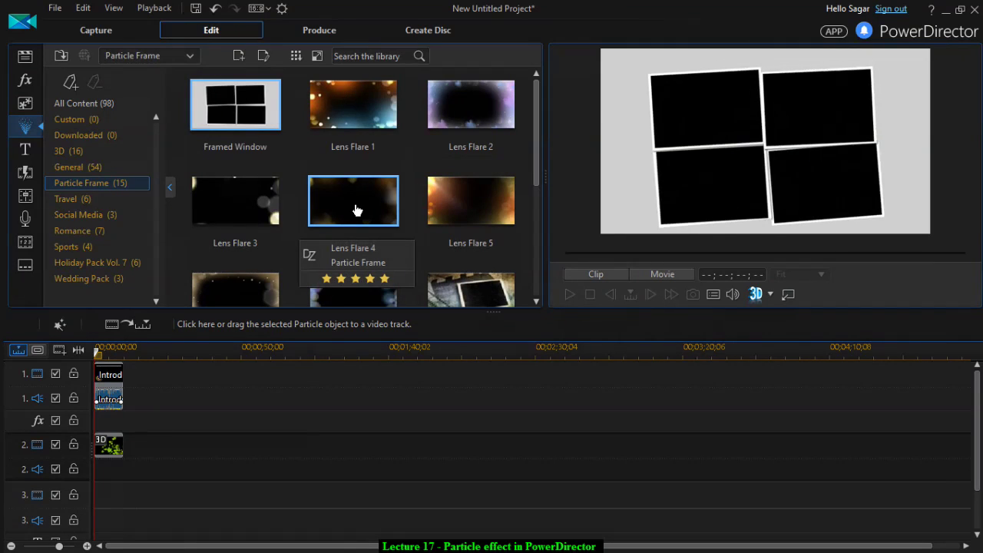
click(357, 210)
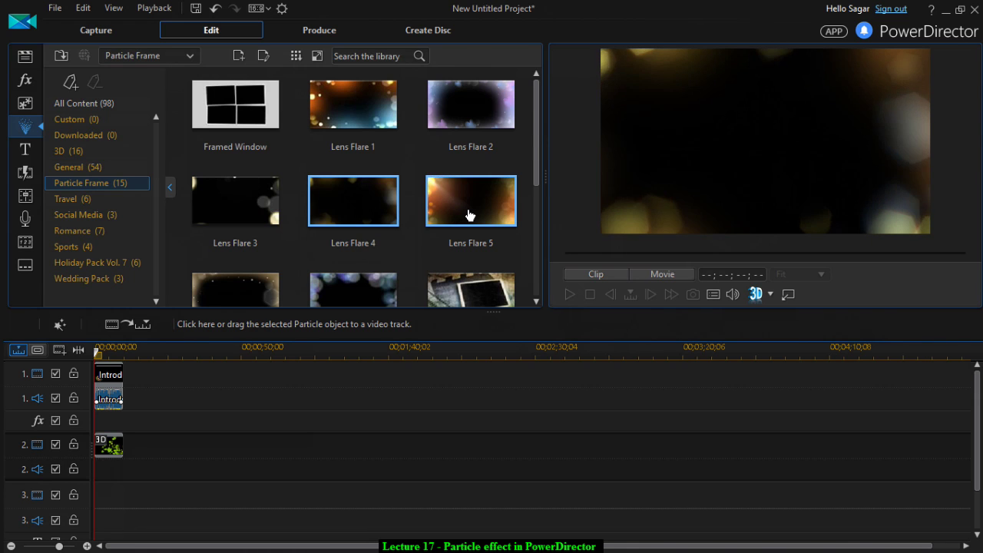
scroll(468, 214, down, 2)
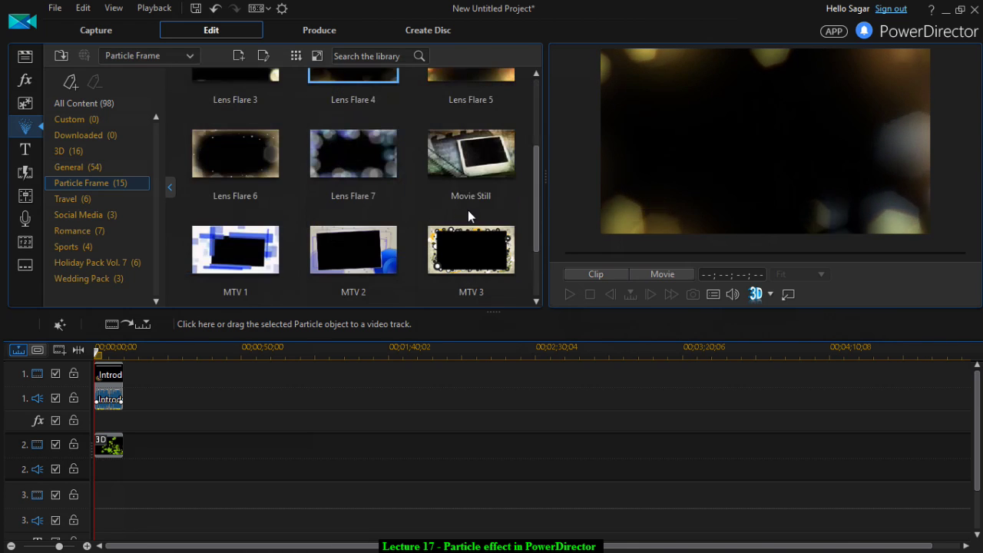
click(463, 166)
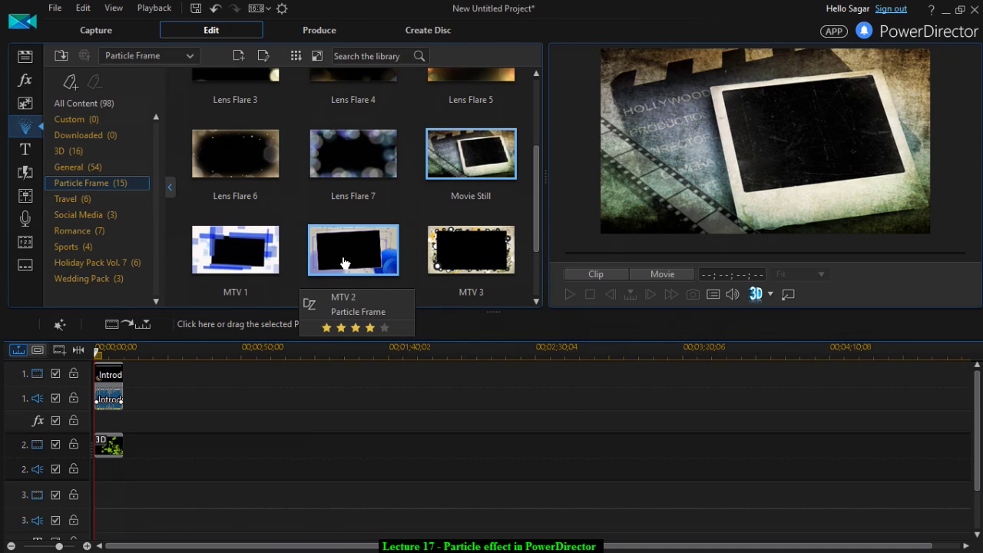
click(462, 254)
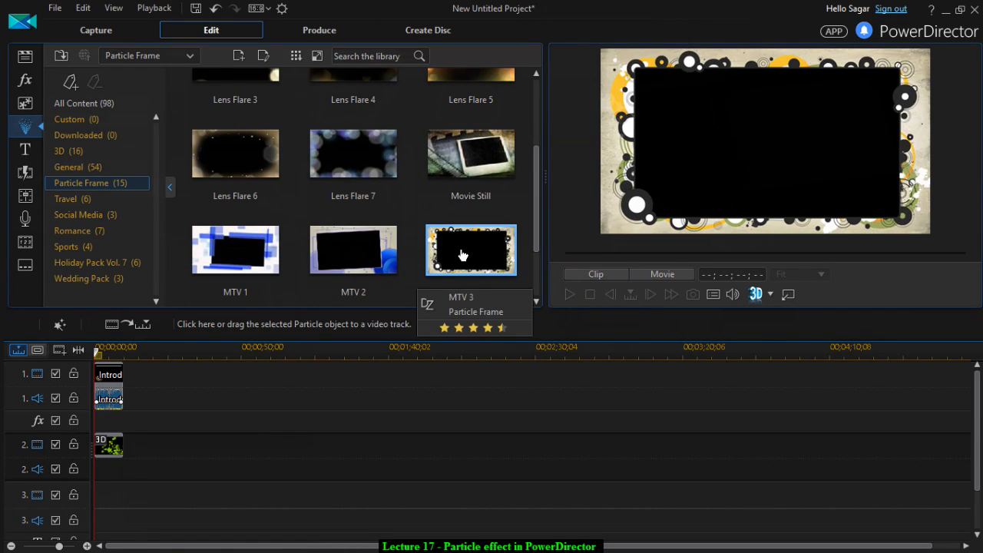
scroll(462, 254, down, 1)
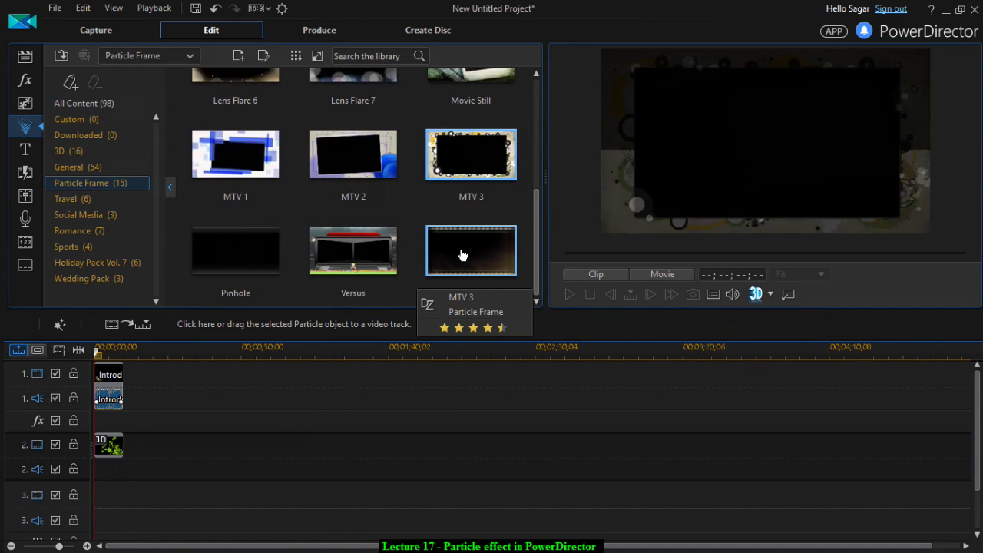
click(378, 259)
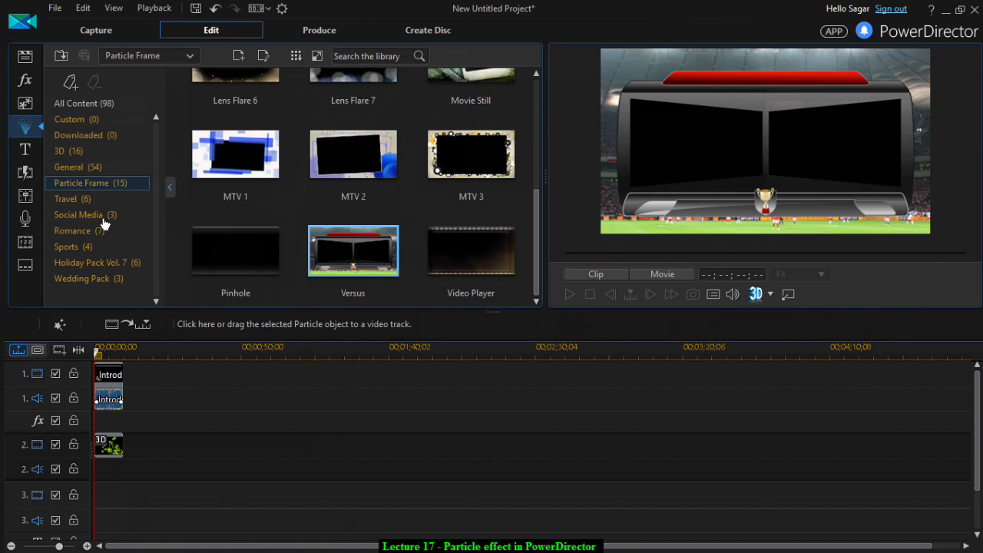
In Holiday Pack Vol. 7, preview Rising Snow Flurry and then Snowflake Spiral
click(79, 203)
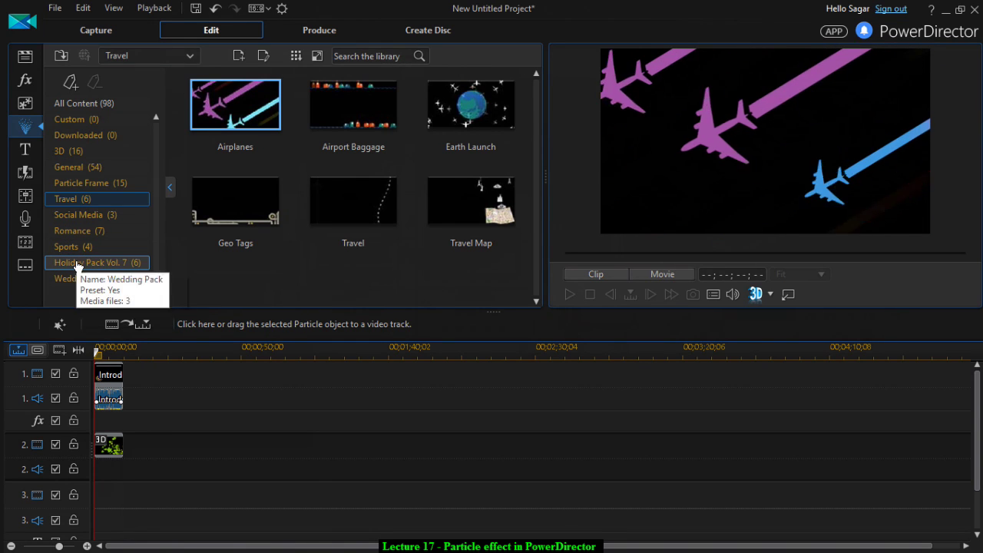
click(78, 264)
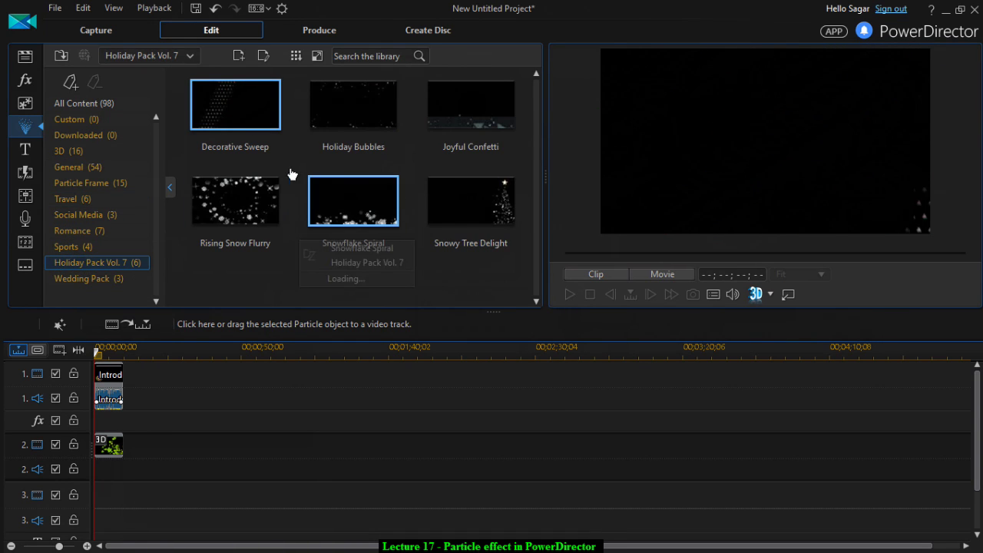
click(209, 211)
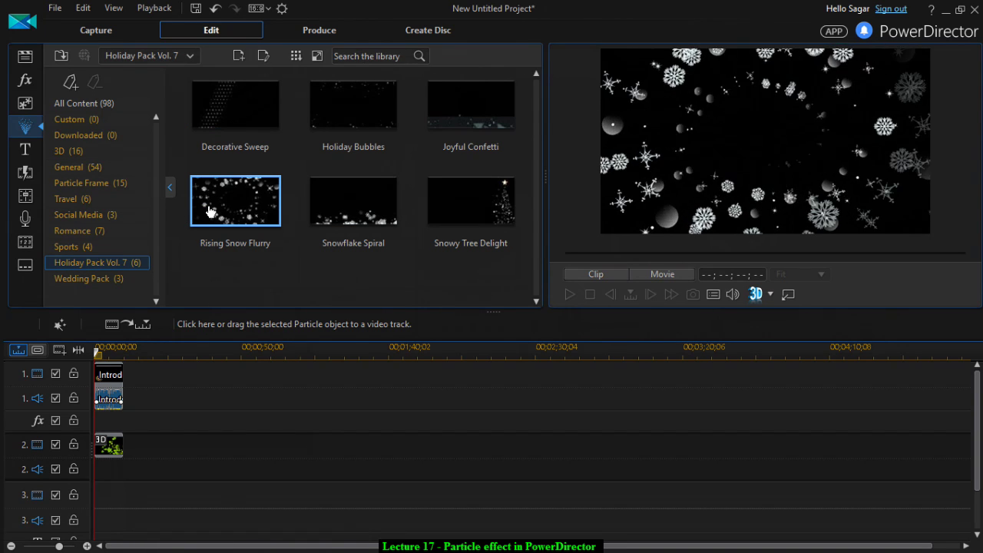
click(363, 211)
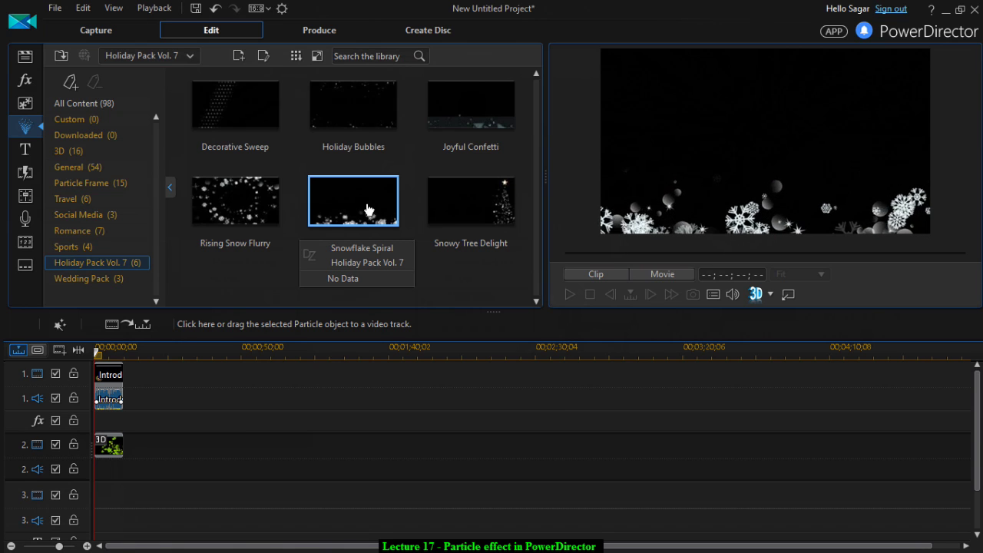
Open Snowflake Spiral in Particle Designer, move the emitter, and set Emit Method to Circle
right_click(359, 205)
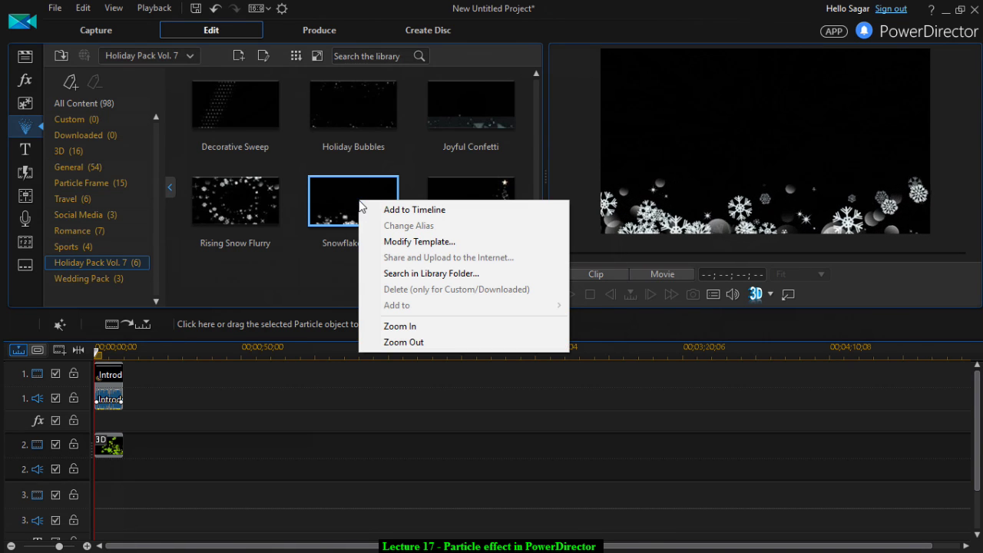
click(419, 243)
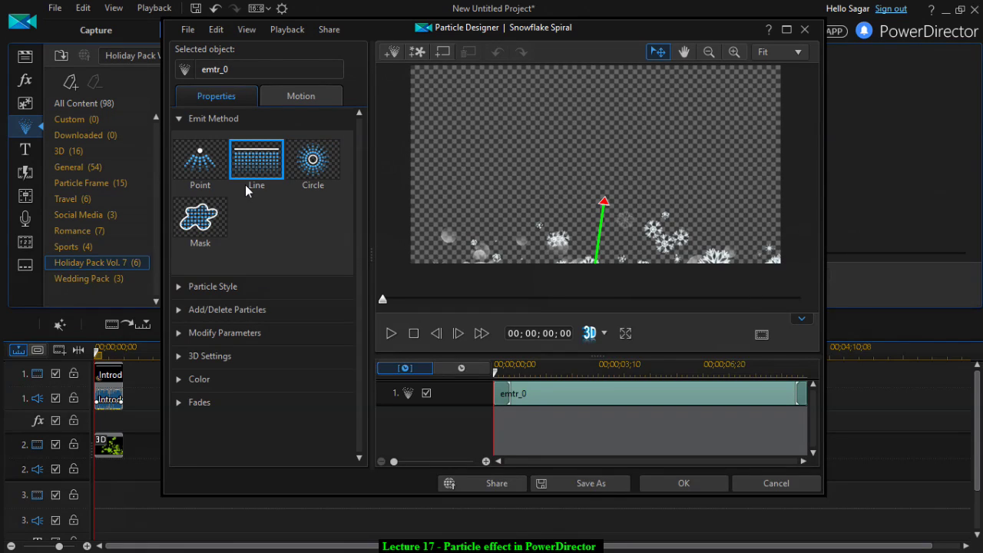
click(198, 169)
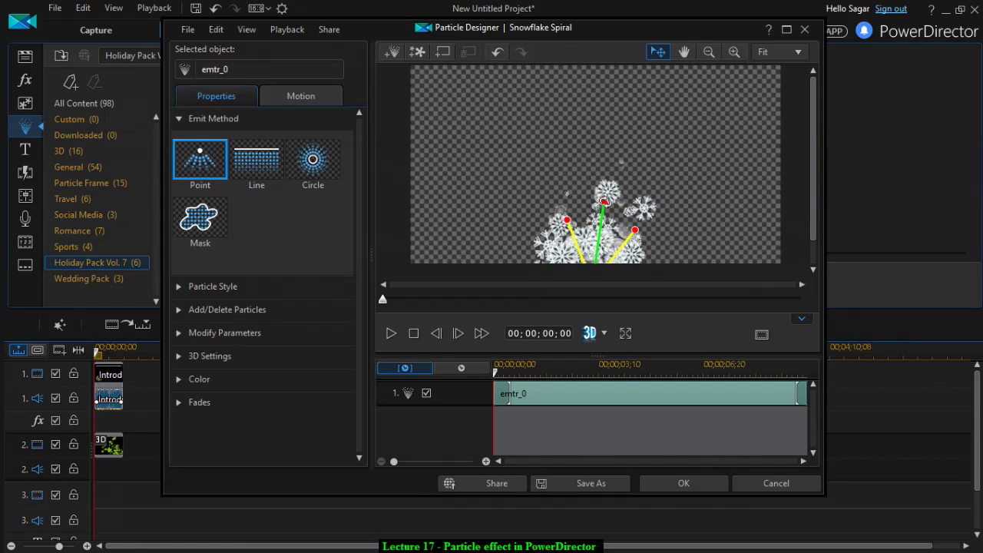
drag(628, 212, 592, 201)
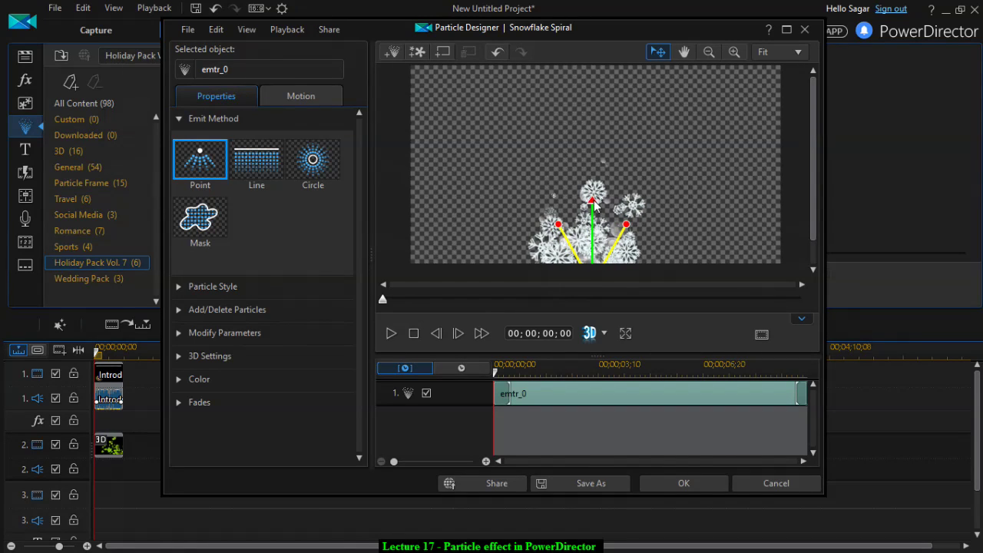
click(330, 169)
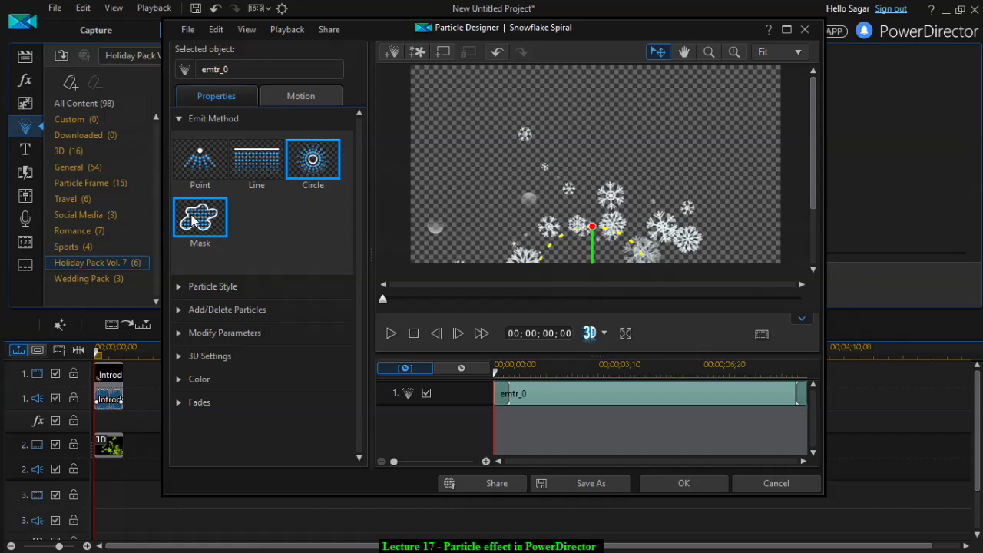
click(179, 119)
click(179, 143)
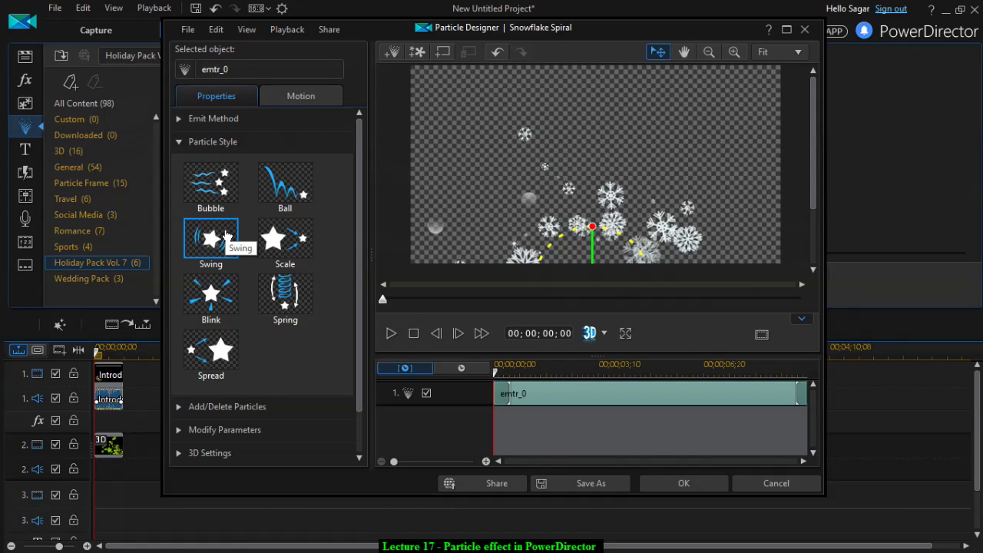
Try the Spring, Scale and Ball particle styles, settling on Bubble
click(284, 306)
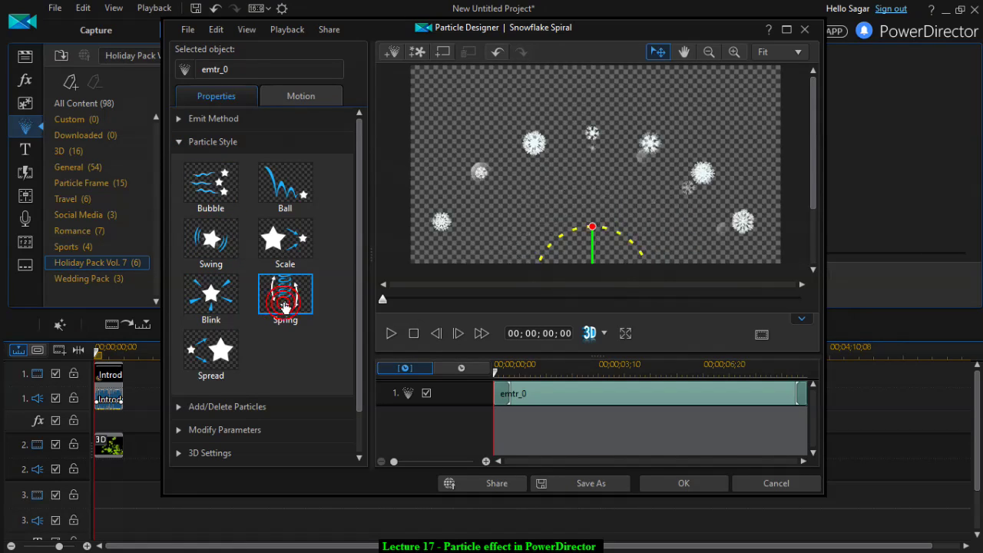
click(286, 242)
click(286, 198)
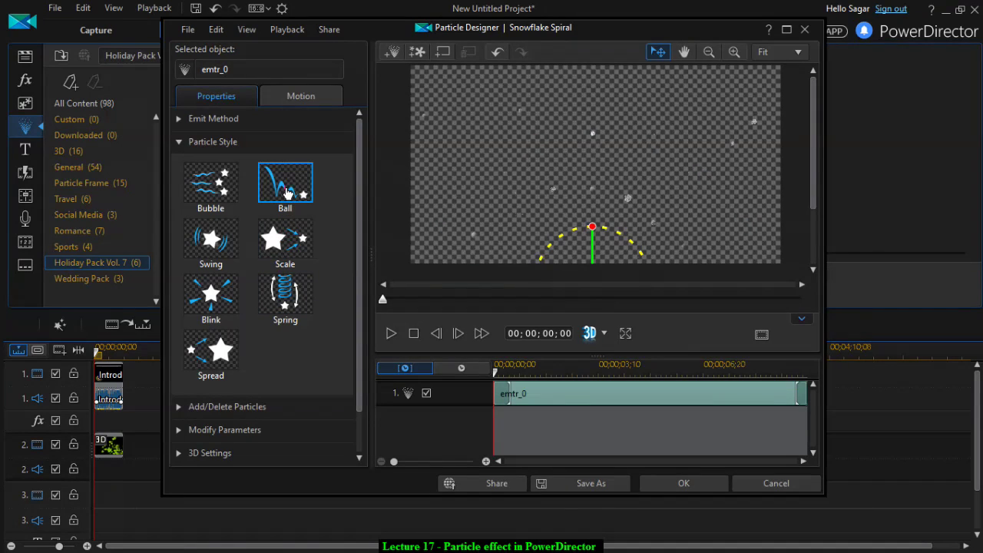
click(206, 189)
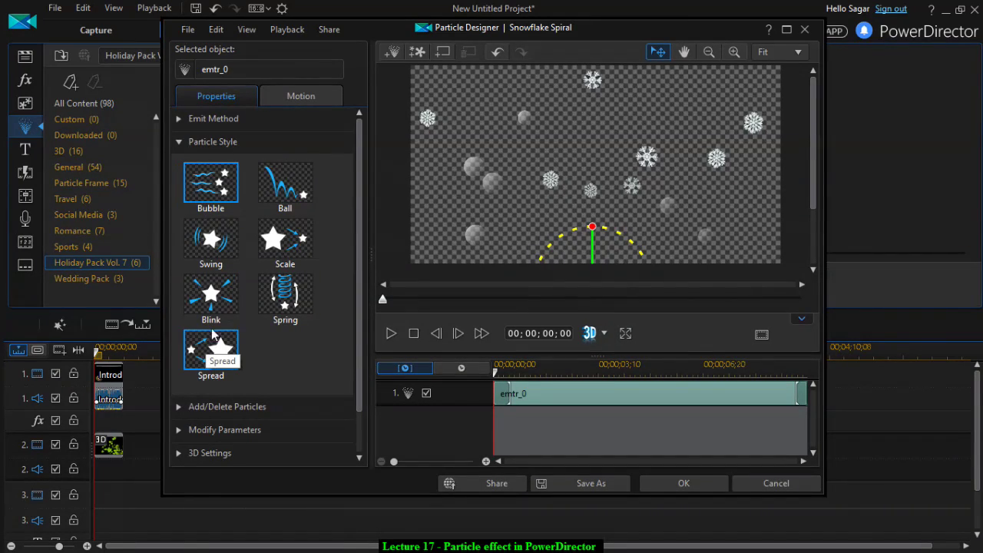
scroll(214, 338, down, 1)
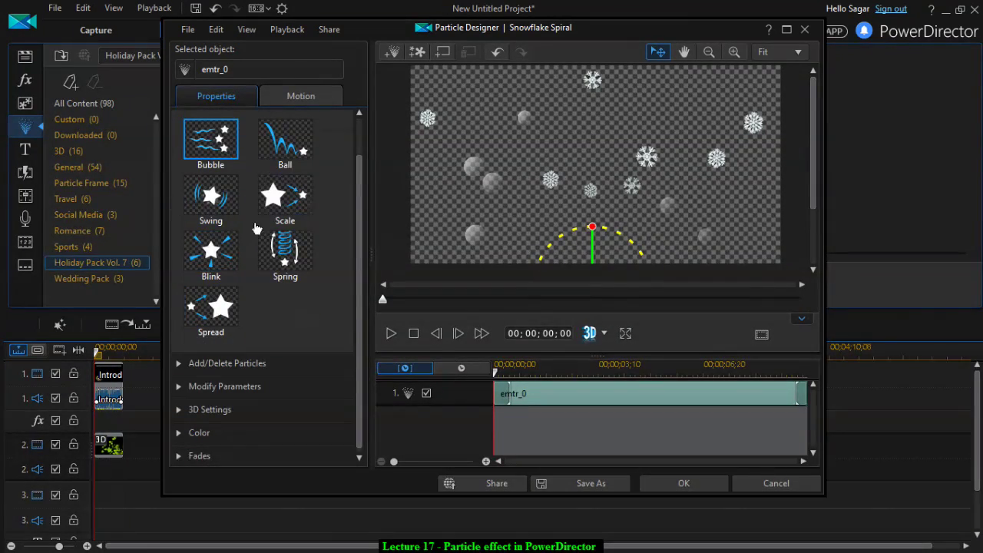
scroll(257, 229, up, 1)
click(185, 142)
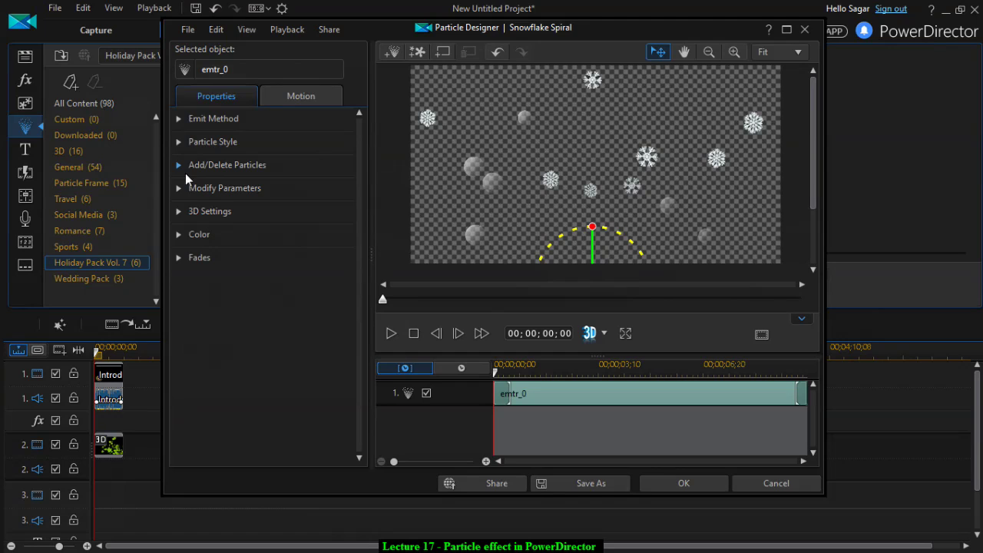
click(178, 166)
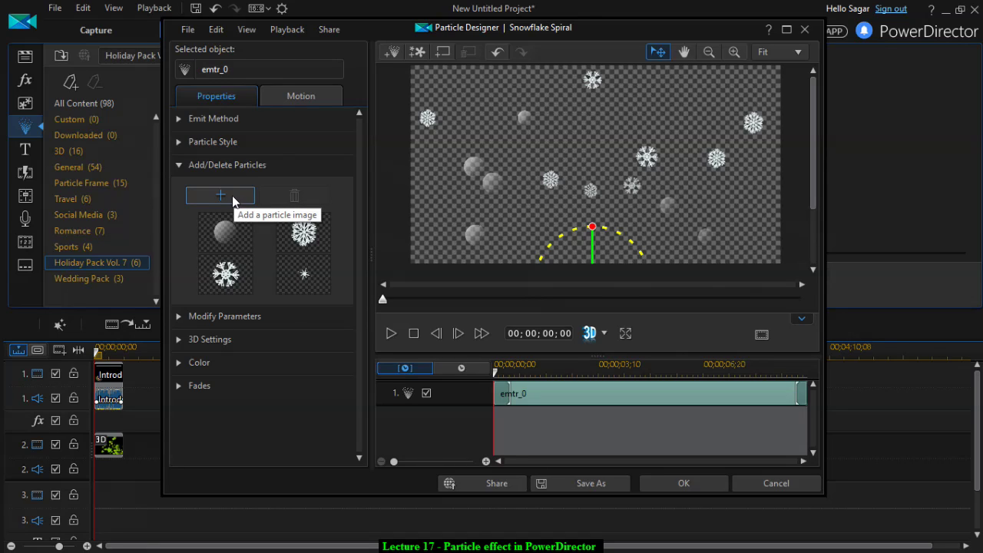
click(179, 166)
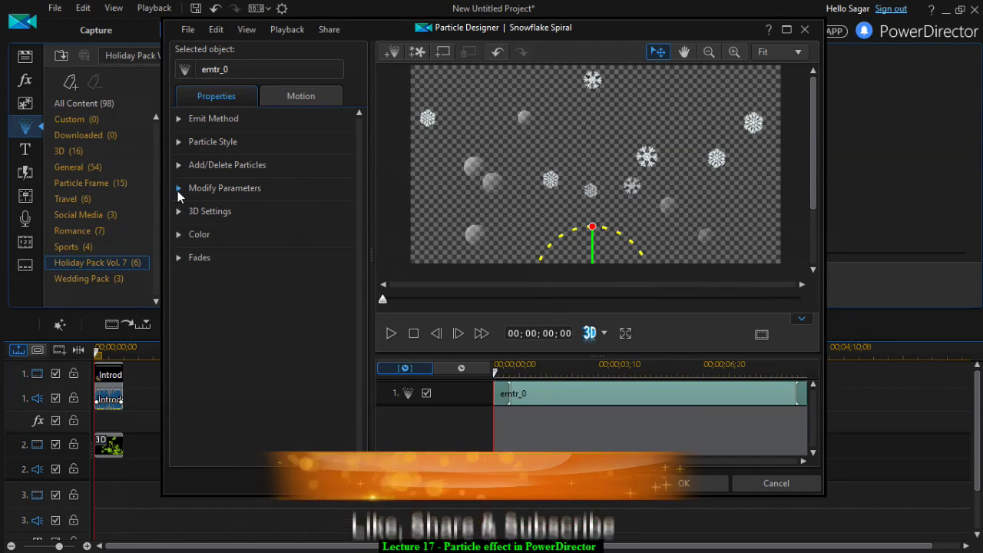
click(179, 192)
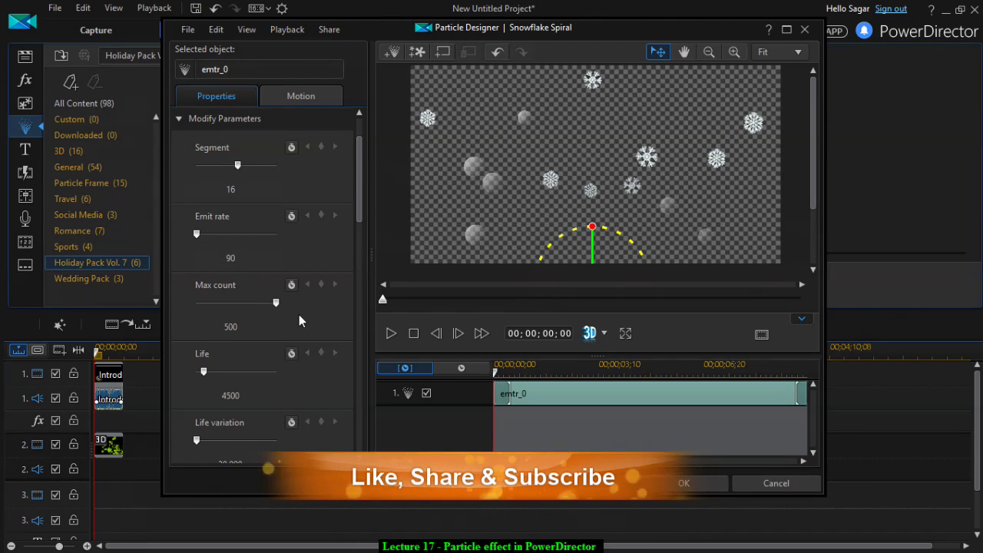
scroll(271, 364, down, 3)
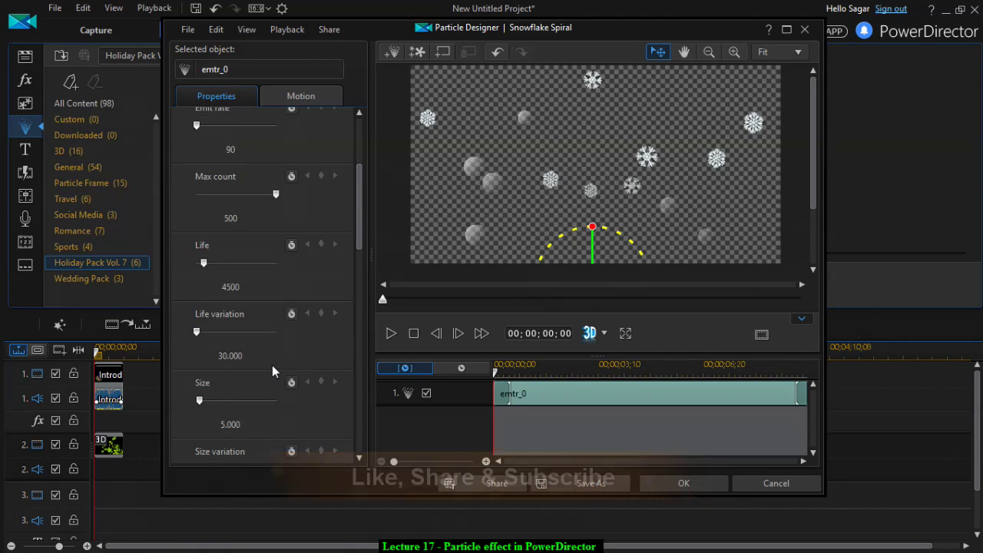
scroll(272, 365, down, 2)
scroll(272, 365, up, 3)
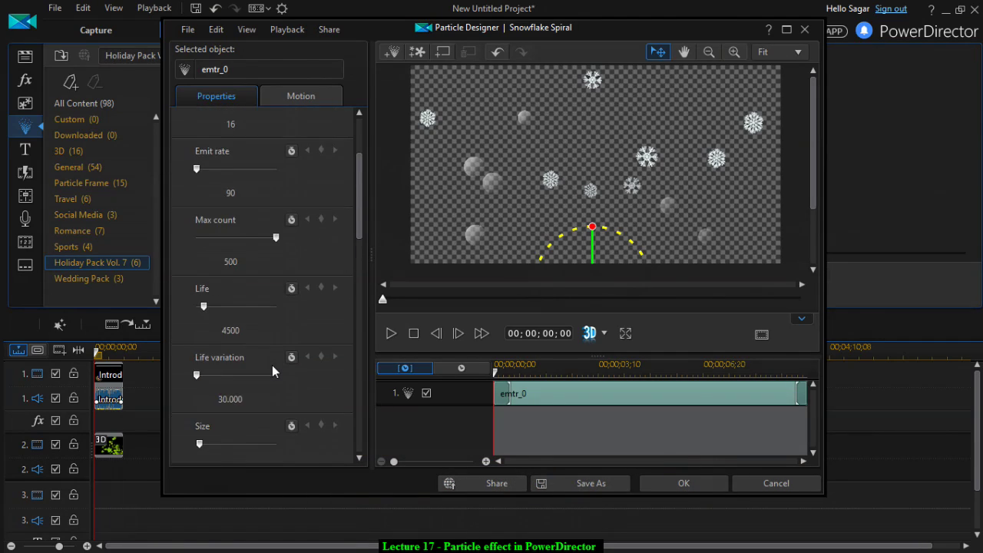
scroll(272, 365, up, 3)
Enable colour tinting for the particles and set the colour to green
click(180, 163)
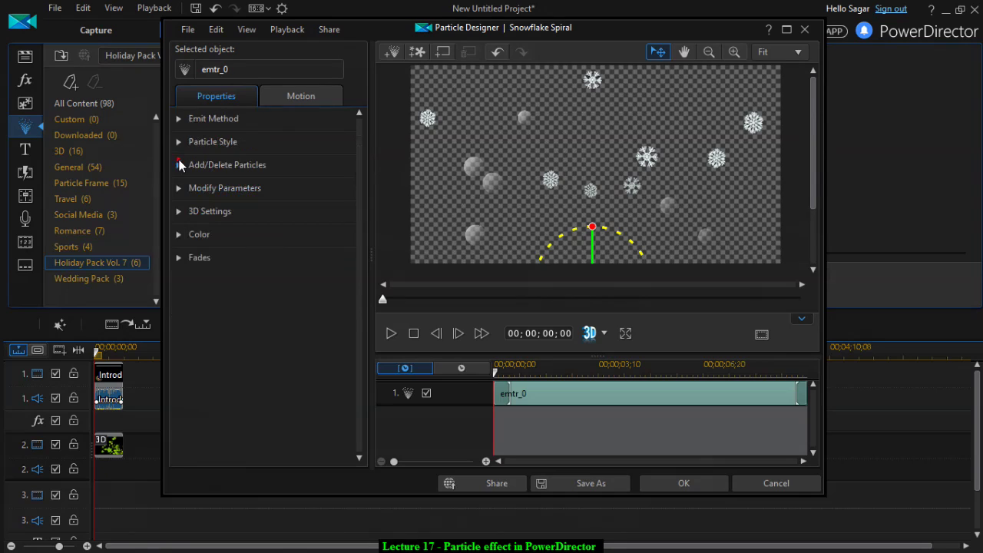
click(181, 237)
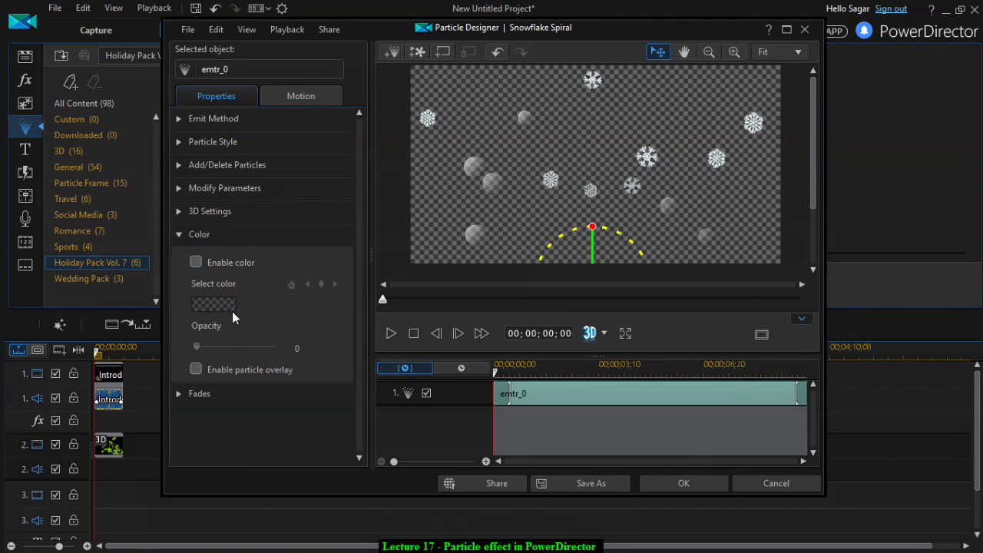
click(197, 263)
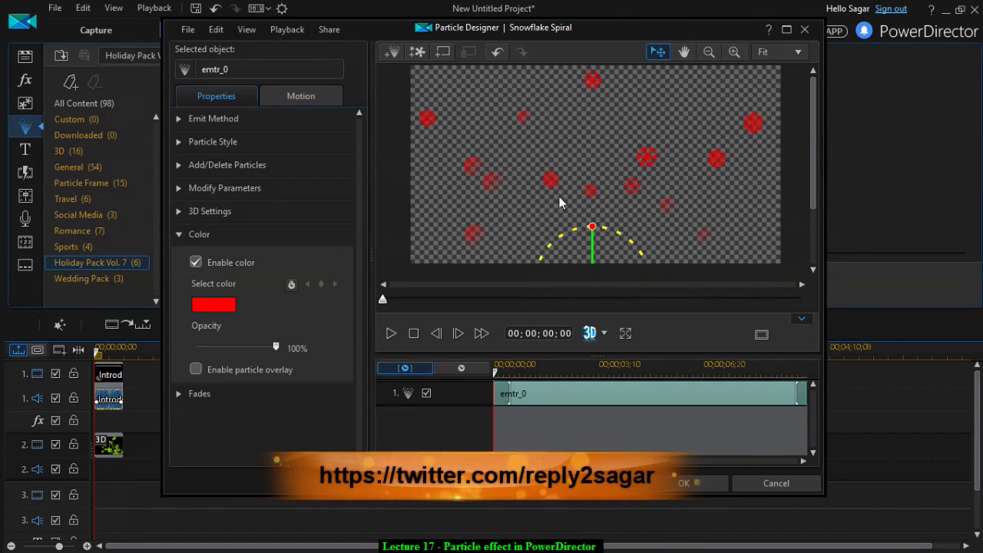
click(219, 304)
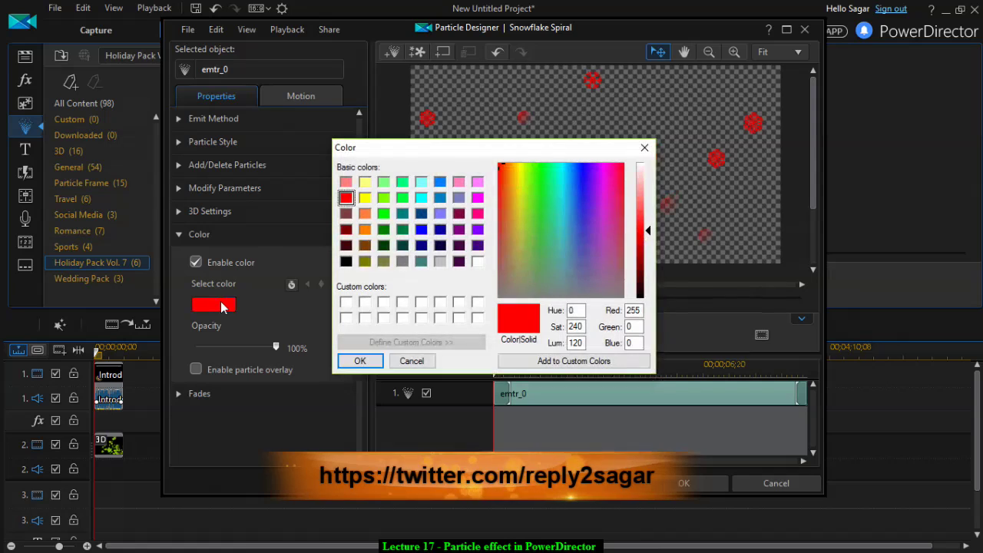
click(365, 197)
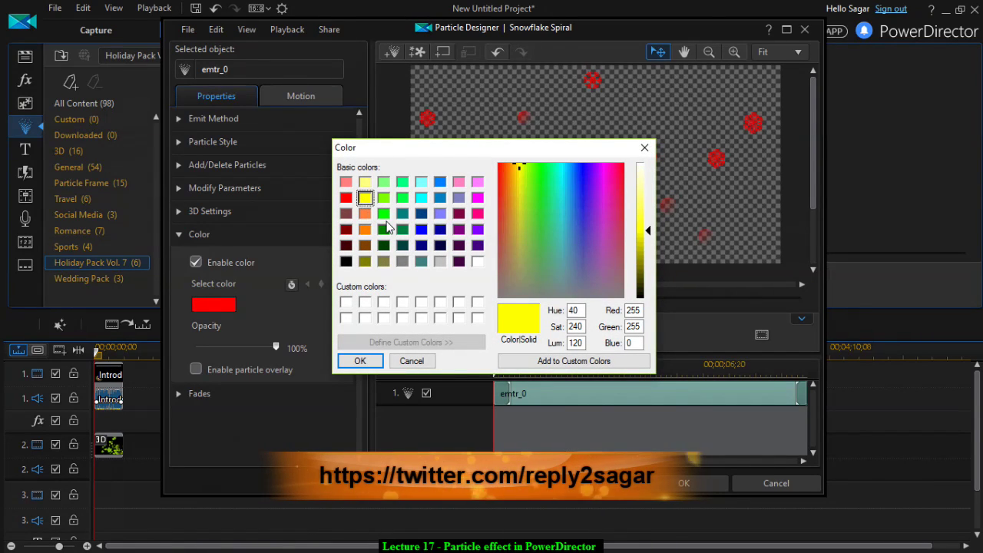
click(384, 215)
click(361, 361)
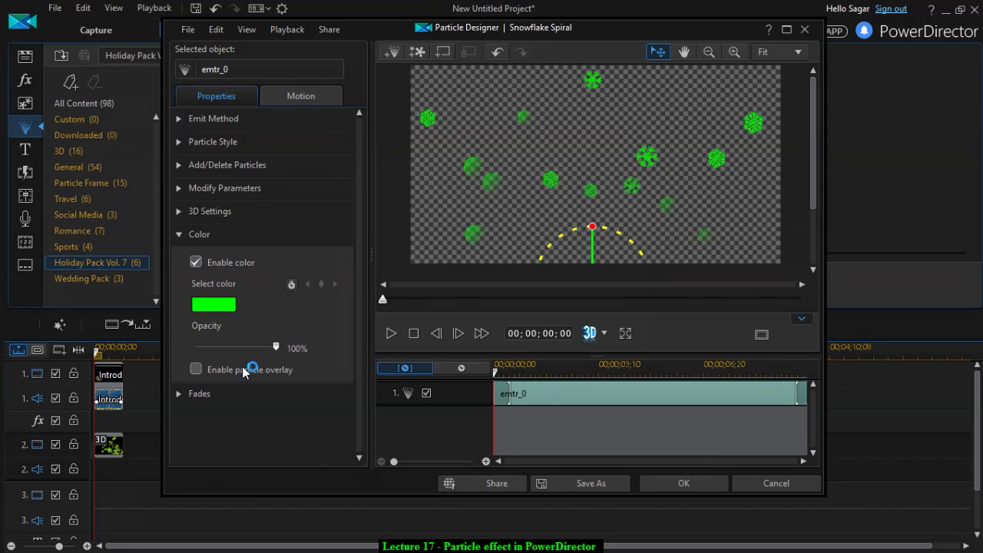
click(179, 394)
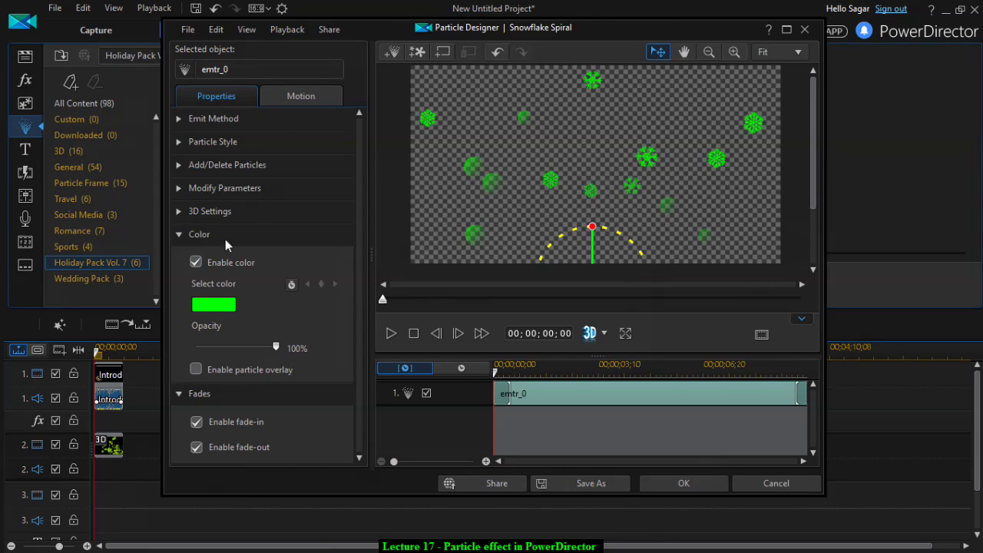
Send the emitter along the S-curve motion path and play the particle animation
click(309, 98)
click(193, 119)
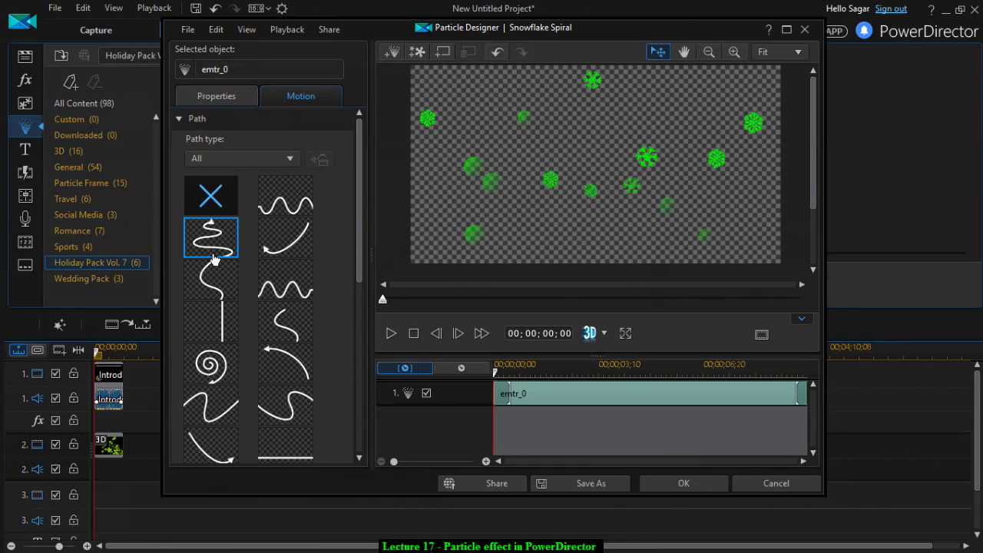
click(213, 259)
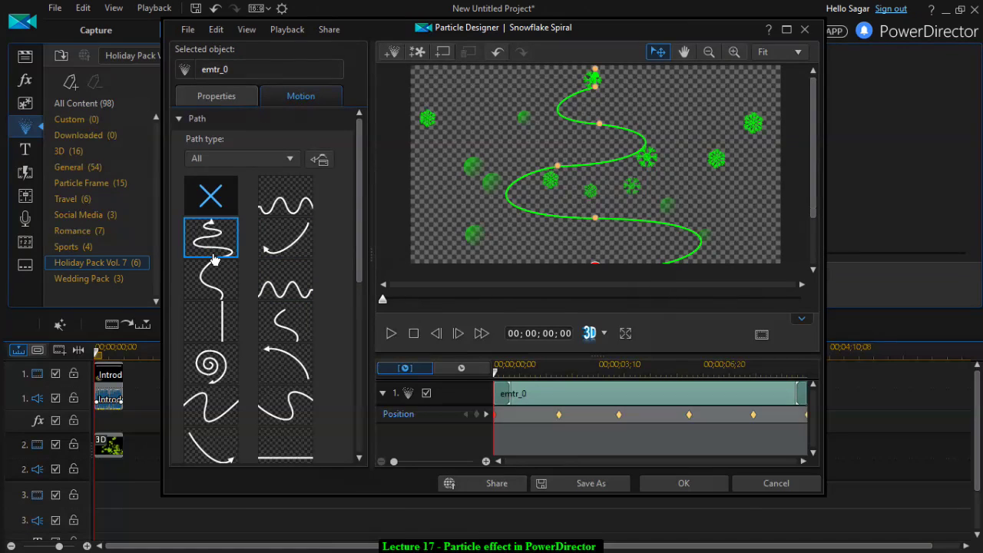
click(390, 335)
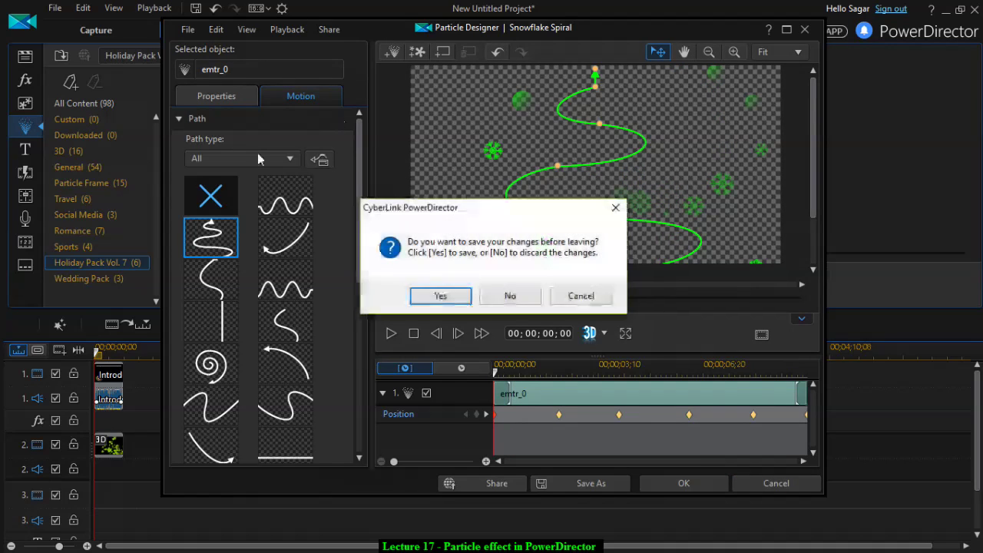
click(500, 298)
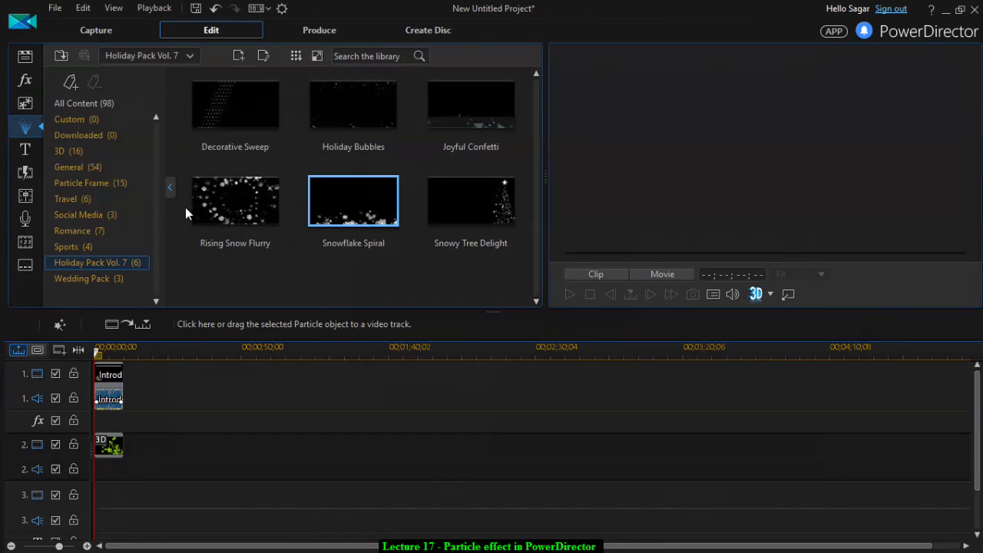